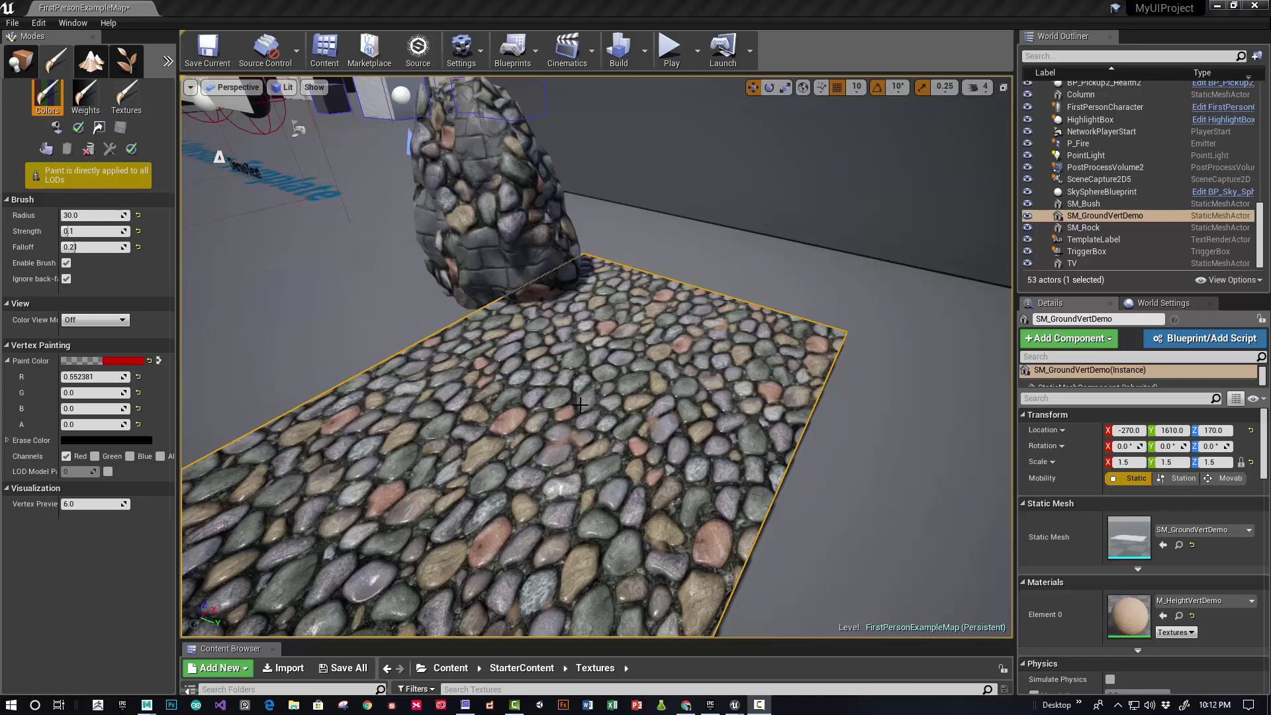
Step: Vertex-paint red sand patches across the cobblestone floor's front, middle, right and left areas
left_click(612, 466)
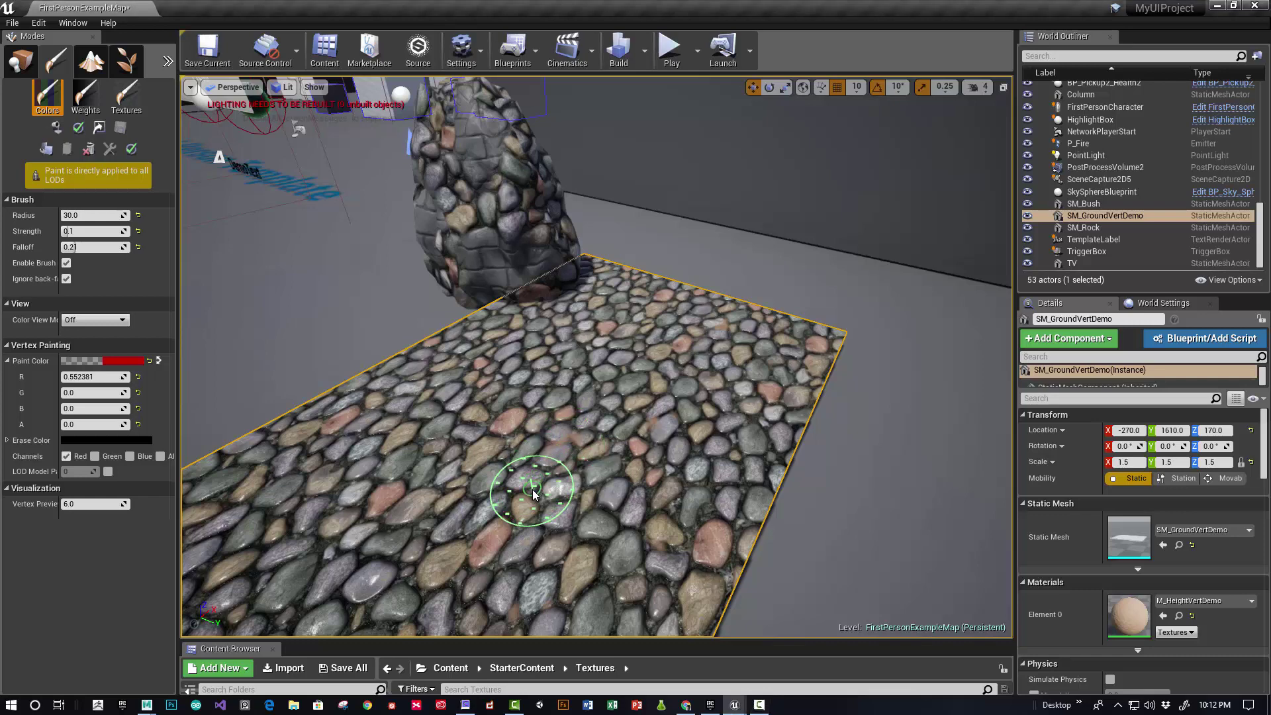
mouse_move(582, 474)
left_mouse_down()
mouse_move(556, 465)
mouse_move(599, 453)
left_mouse_up()
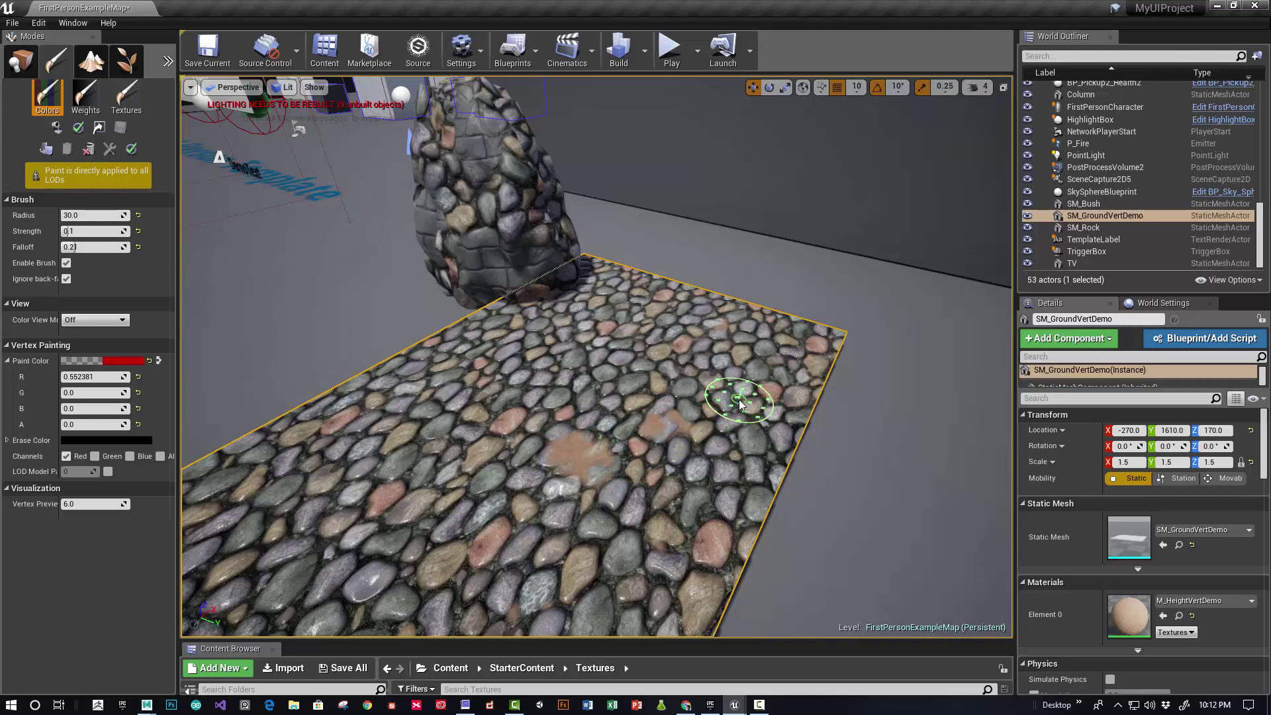
left_click_drag(682, 489, 685, 493)
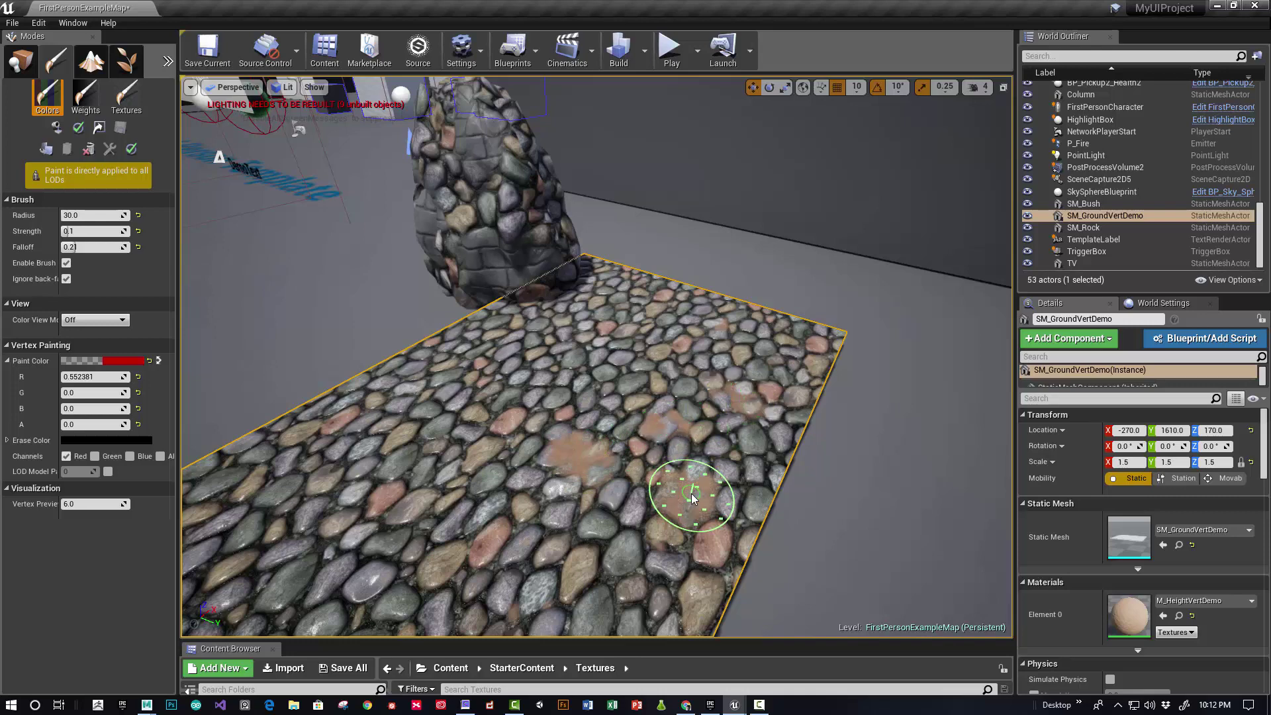
mouse_move(555, 580)
left_mouse_down()
mouse_move(530, 568)
mouse_move(566, 532)
left_mouse_up()
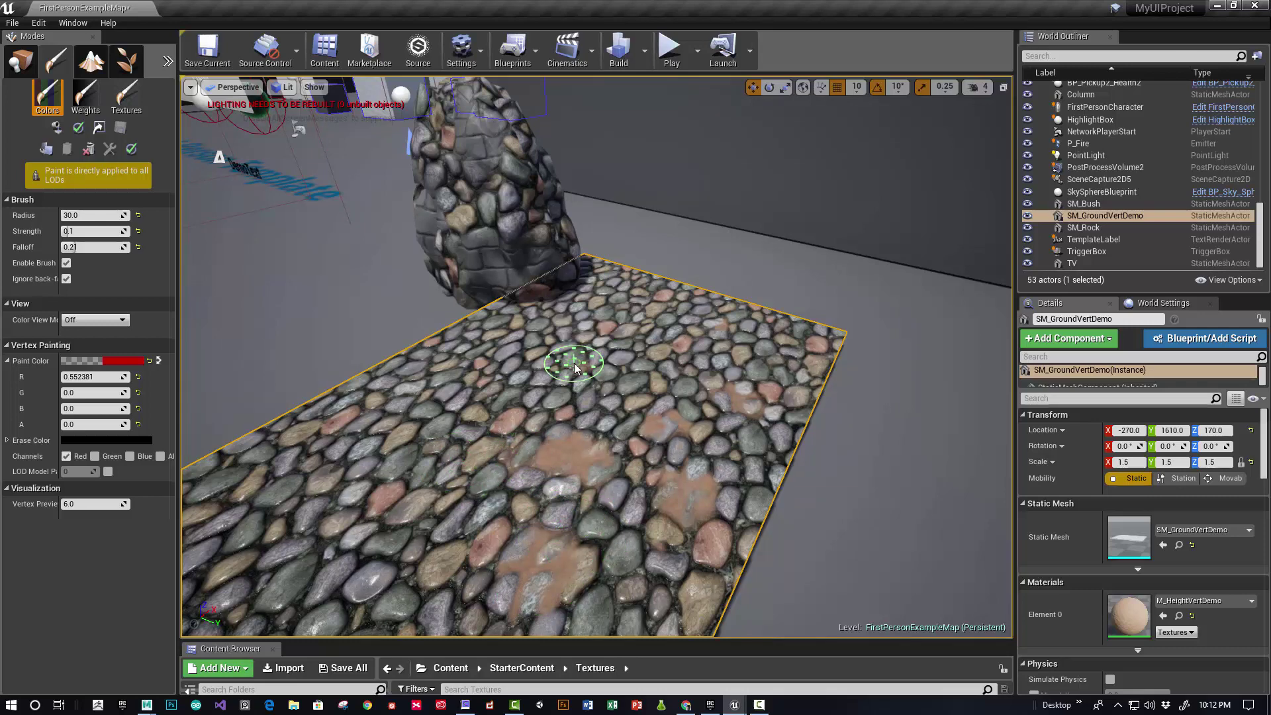
mouse_move(603, 366)
left_mouse_down()
mouse_move(614, 427)
mouse_move(639, 434)
mouse_move(676, 399)
left_mouse_up()
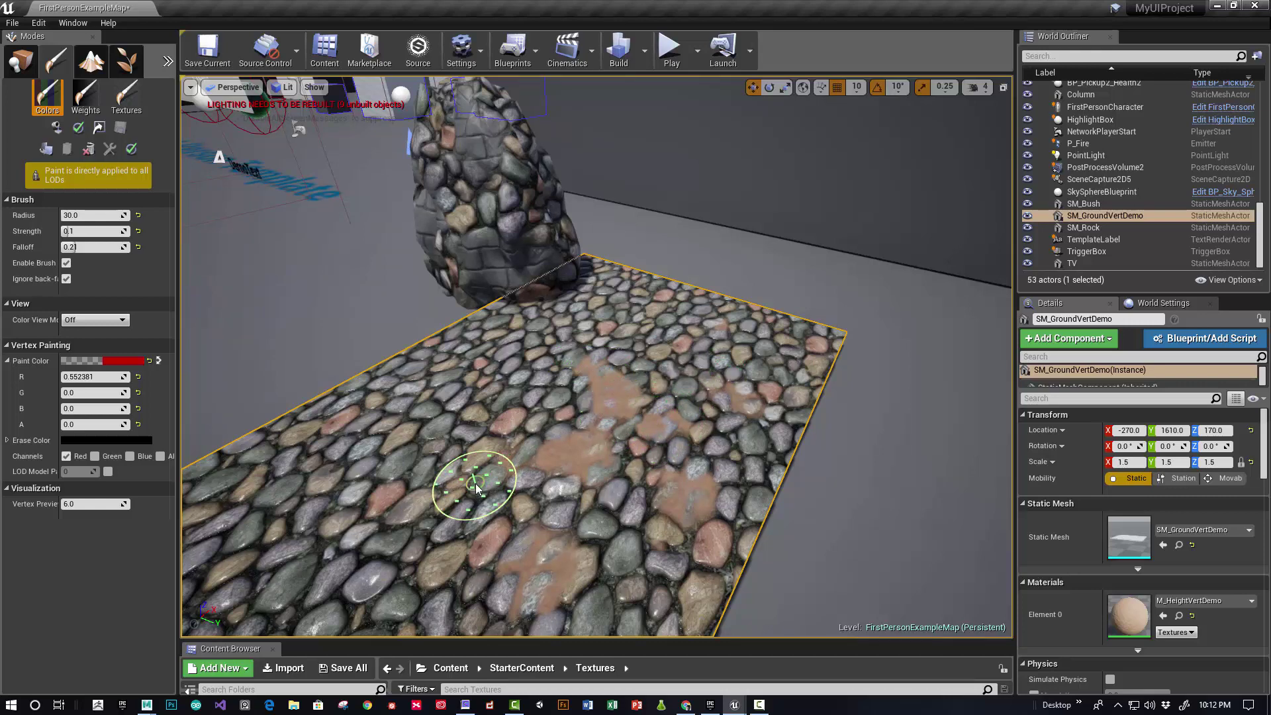
mouse_move(471, 492)
left_mouse_down()
mouse_move(447, 534)
mouse_move(383, 552)
mouse_move(403, 529)
left_mouse_up()
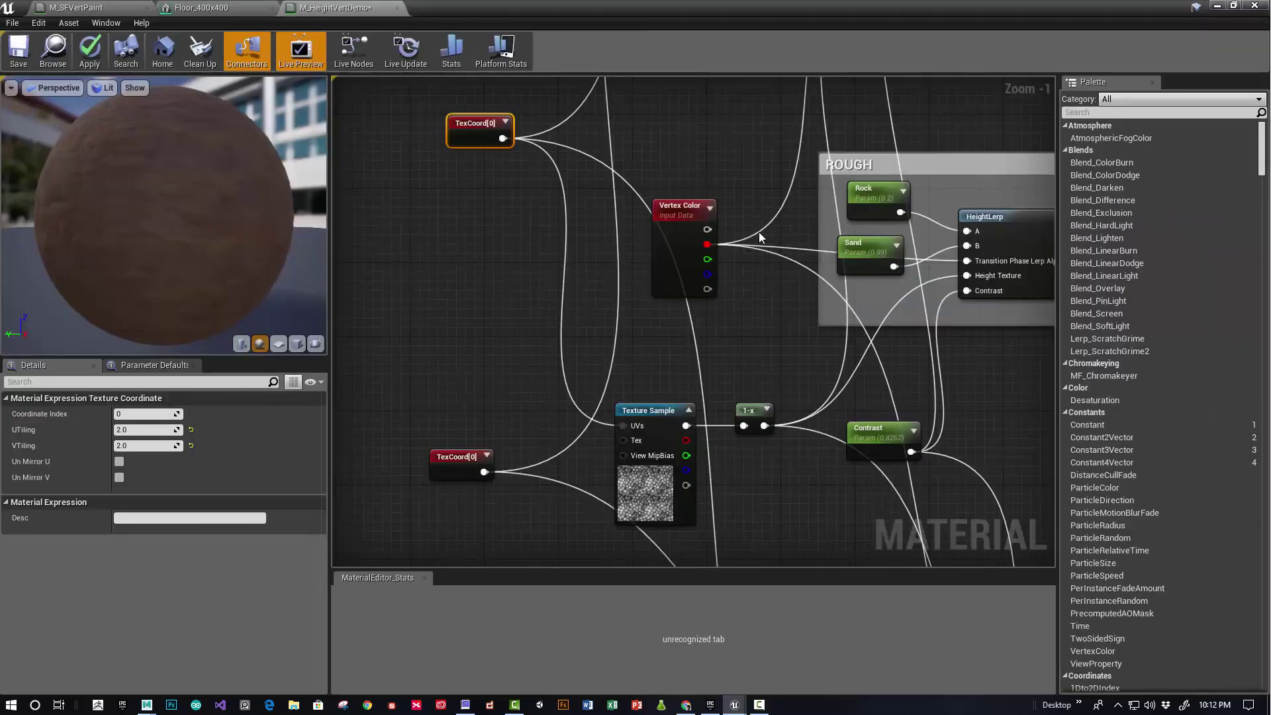
Step: Pan the M_HeightVertDemo graph to inspect the sandstone Texture Sample and HeightLerp nodes
mouse_move(759, 232)
right_mouse_down()
mouse_move(739, 63)
mouse_move(712, 248)
mouse_move(766, 219)
right_mouse_up()
right_click_drag(654, 185, 575, 220)
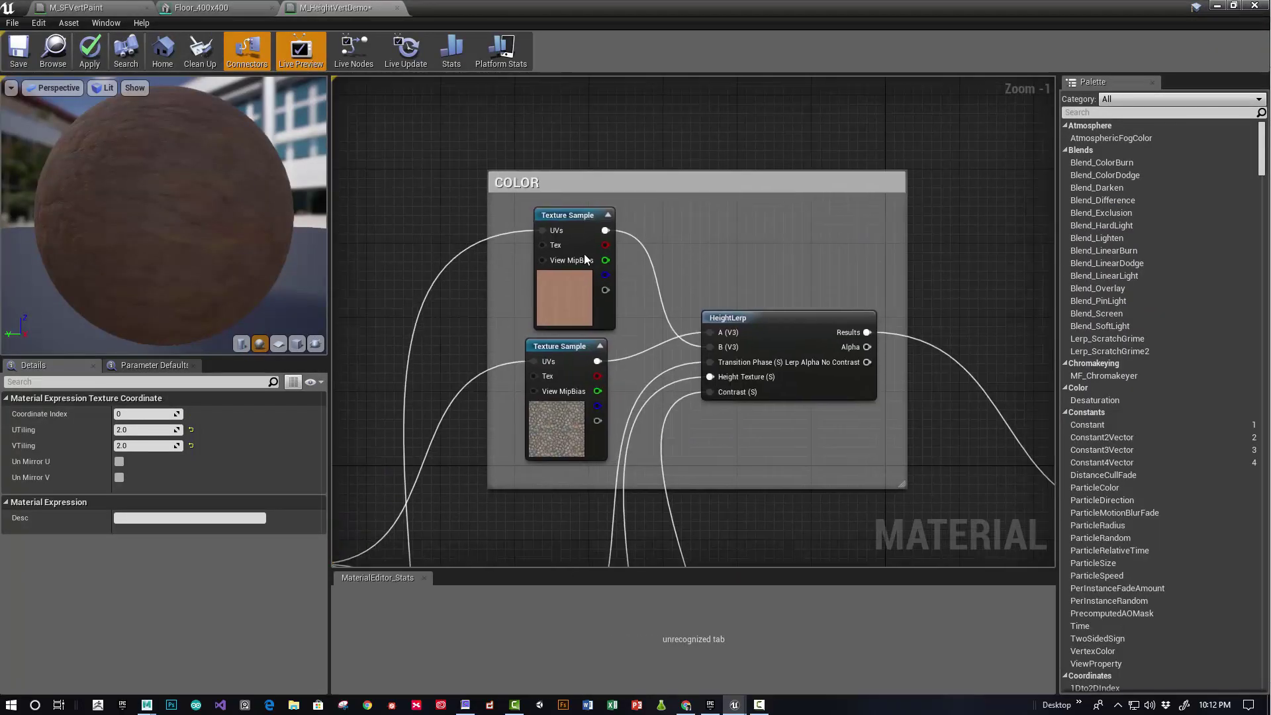
left_click_drag(575, 220, 565, 217)
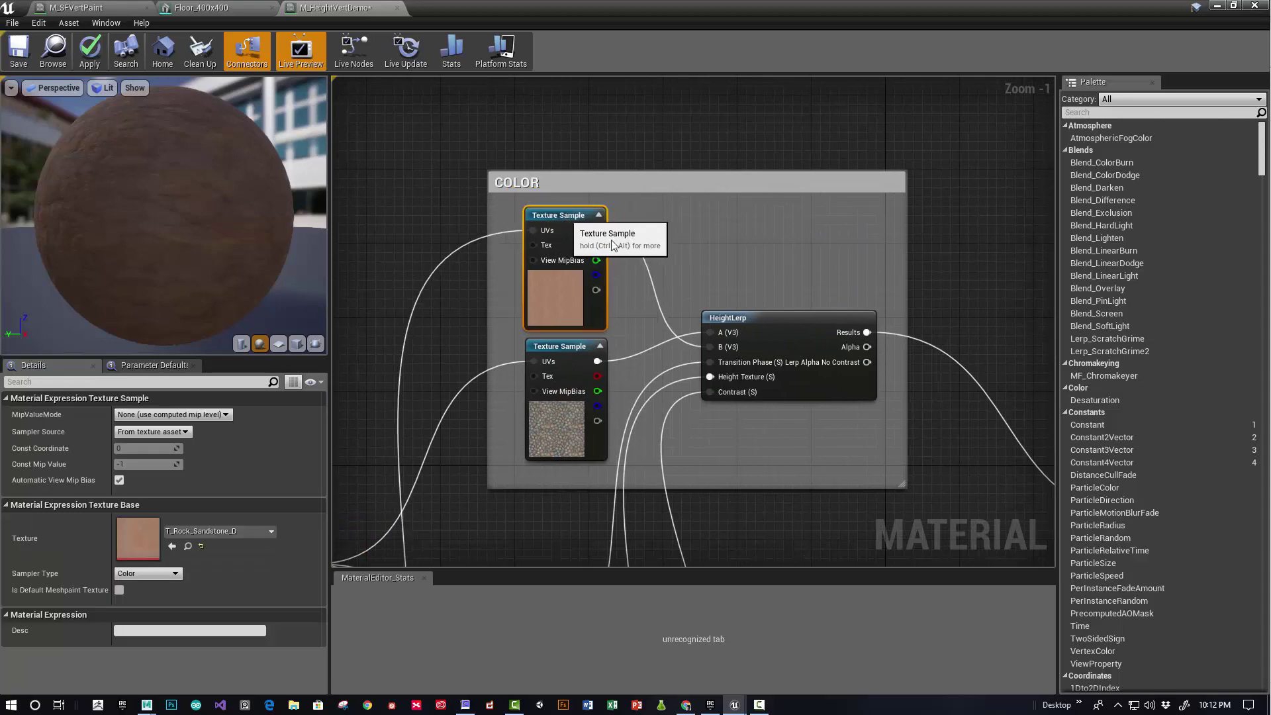
left_click(861, 391)
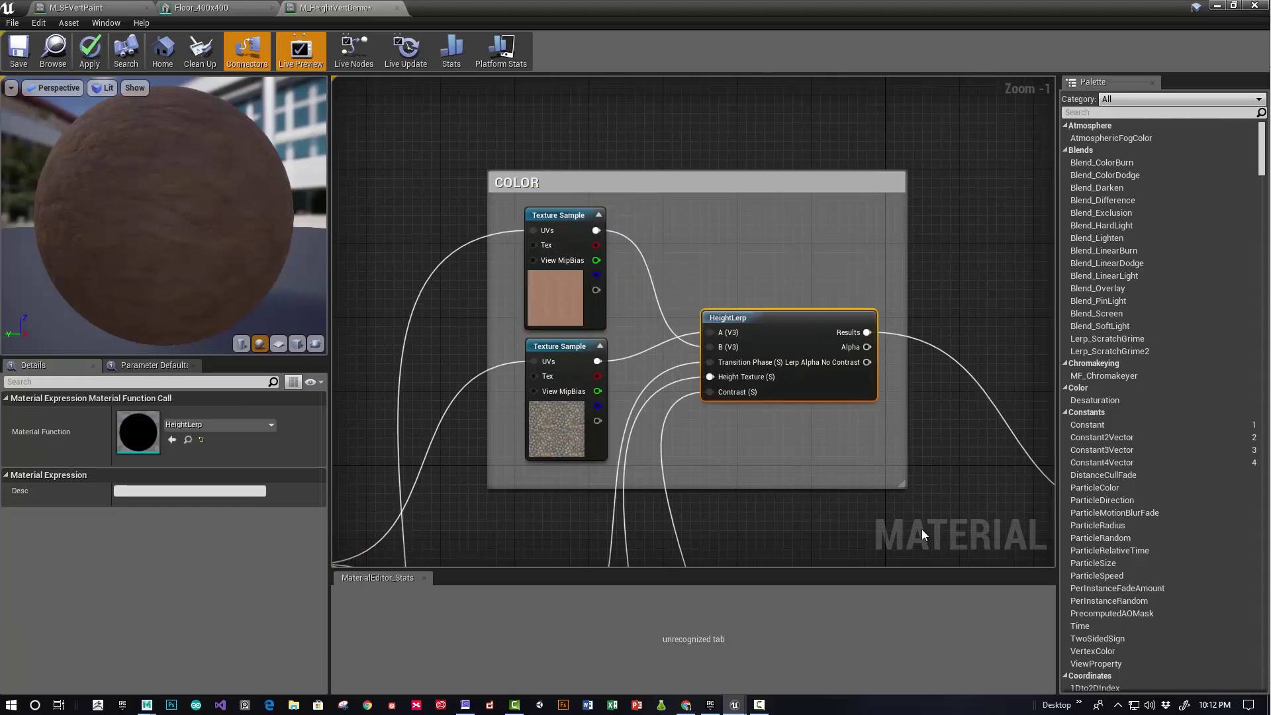
right_click_drag(851, 517, 660, 435)
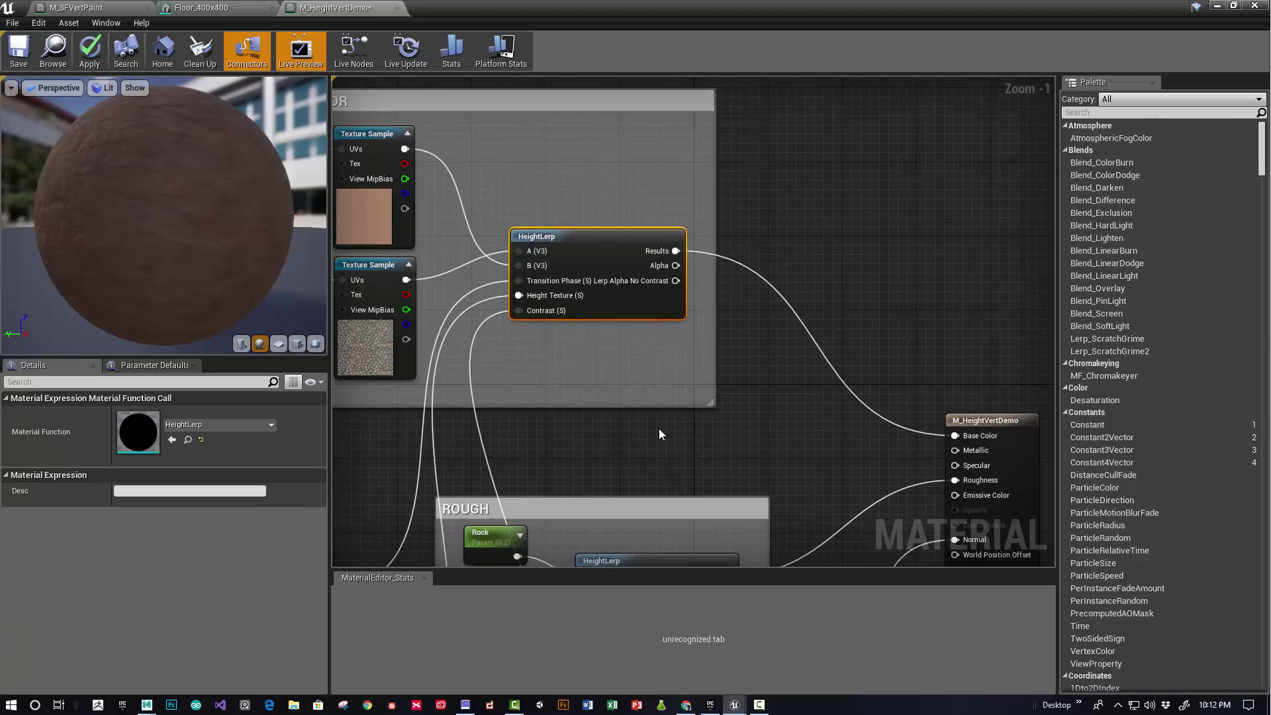
right_click_drag(361, 130, 381, 143)
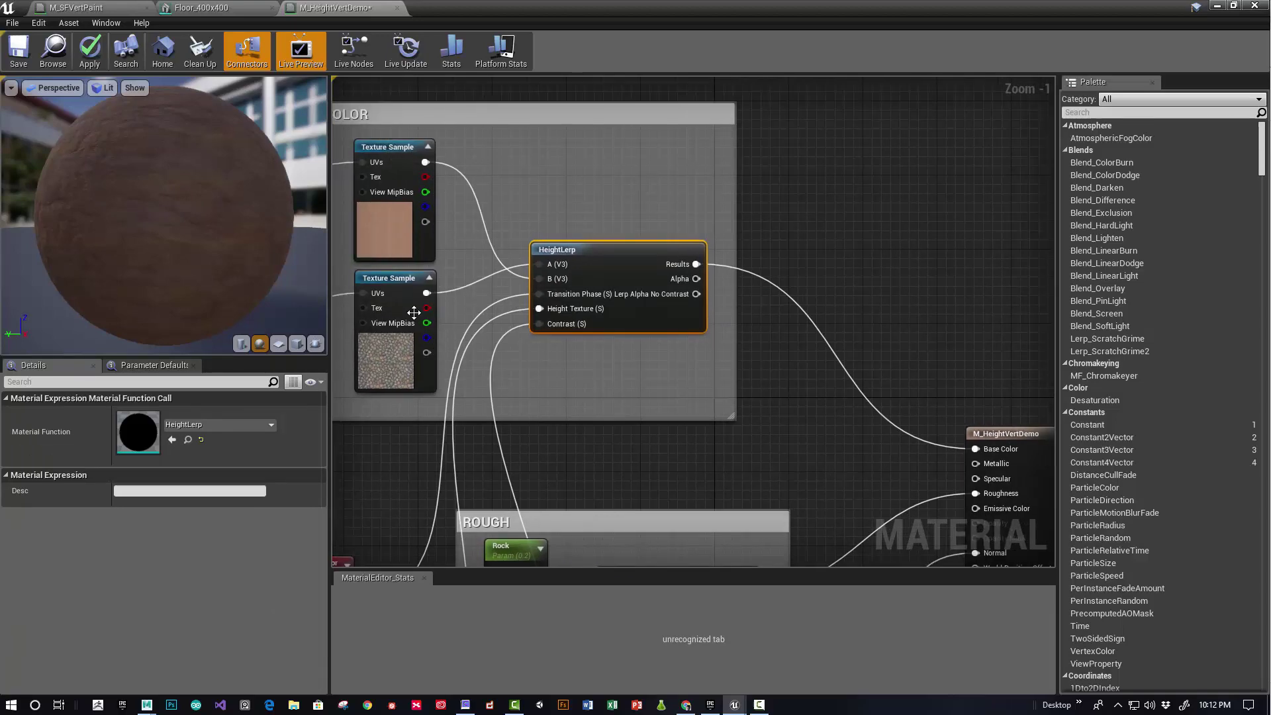
right_click_drag(614, 379, 760, 310)
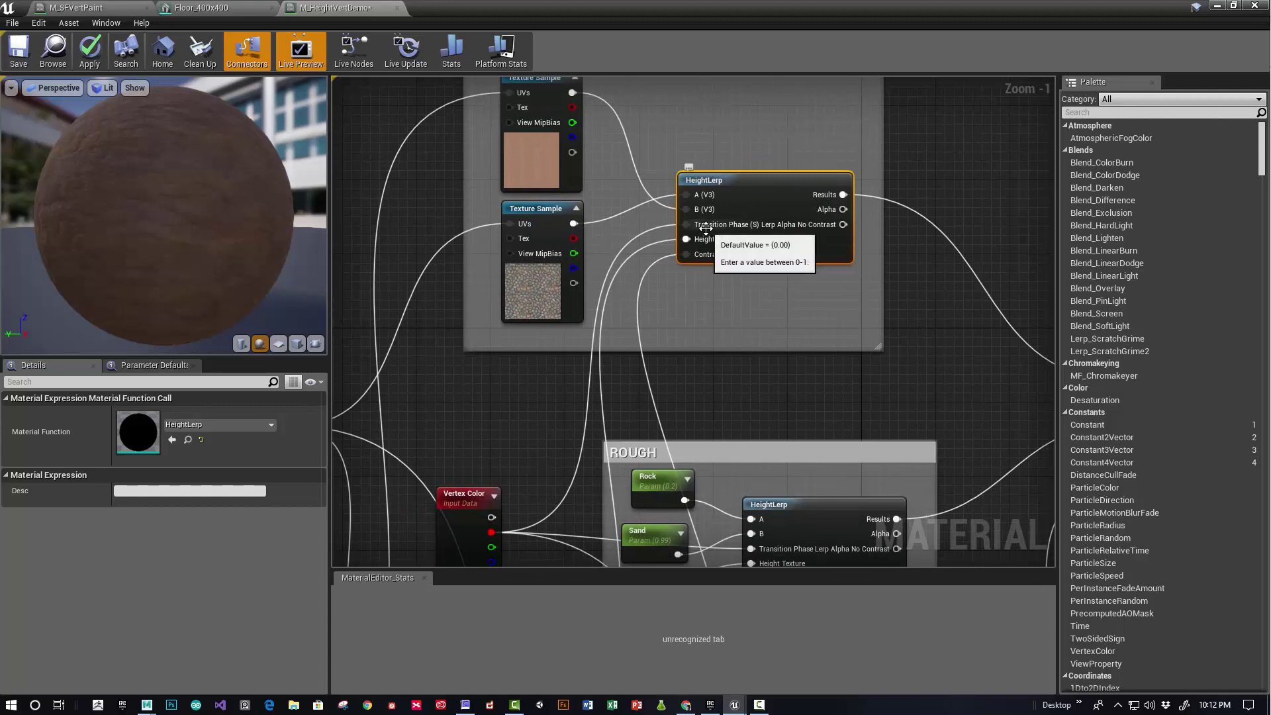
Step: Move the Vertex Color node up-right and the Contrast node slightly up-left
left_click_drag(469, 496, 666, 258)
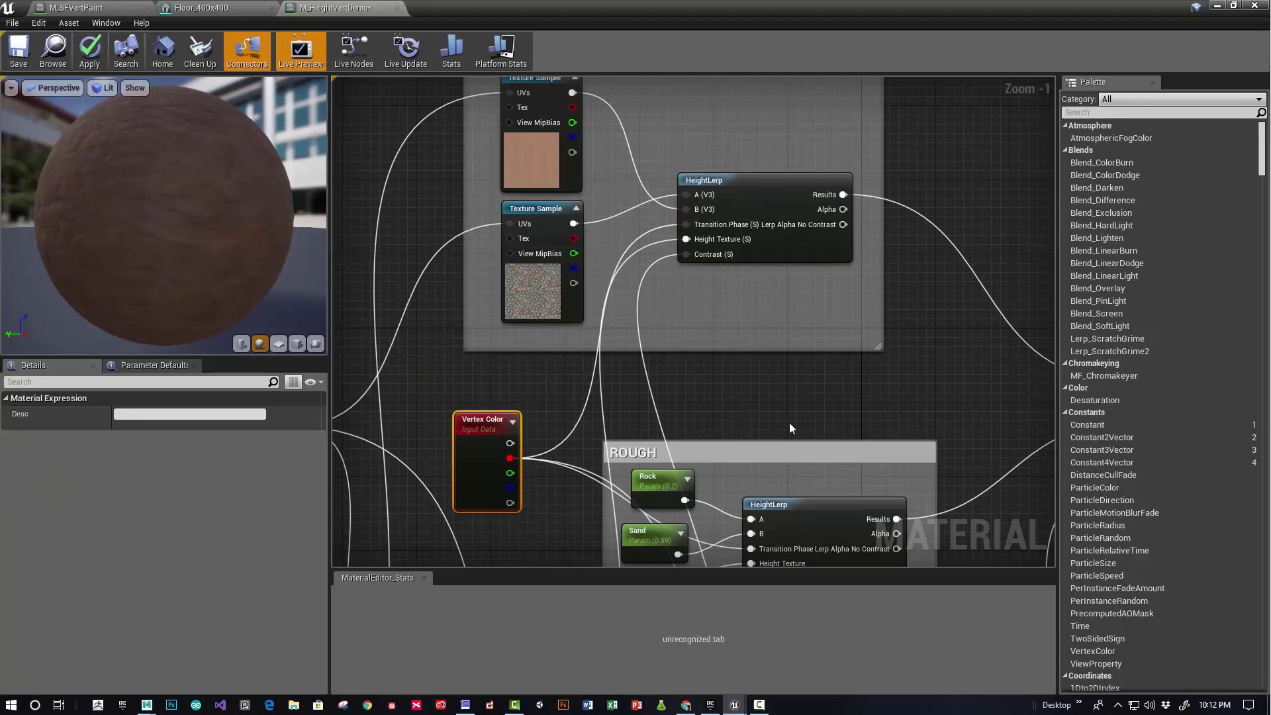
right_click_drag(725, 268, 722, 203)
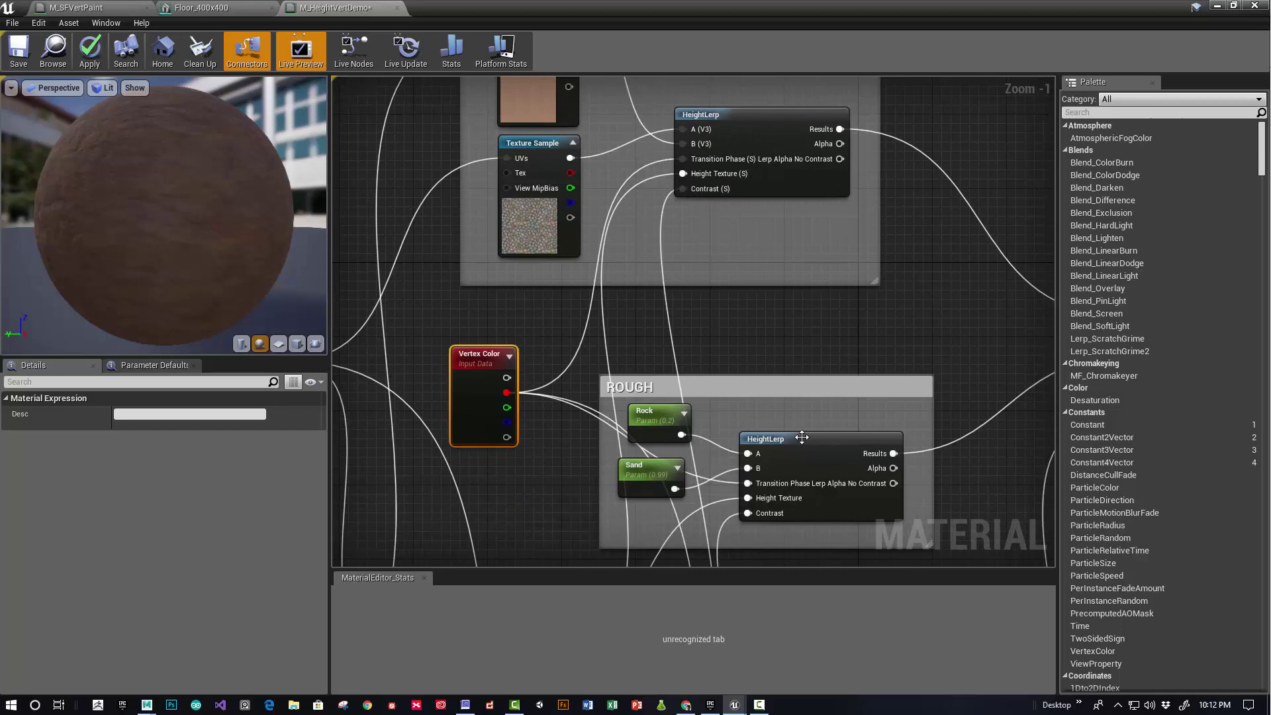
right_click_drag(668, 283, 675, 67)
left_click(688, 341)
left_click_drag(711, 366, 693, 337)
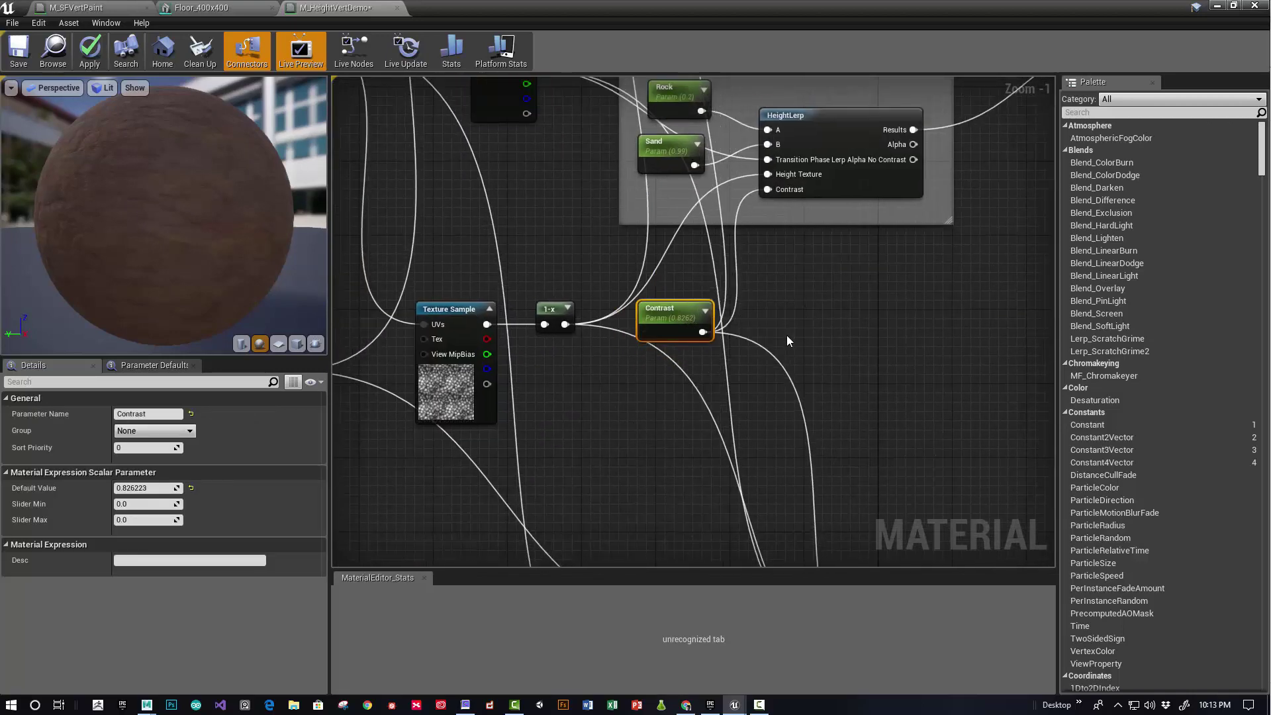
right_click_drag(787, 335, 857, 479)
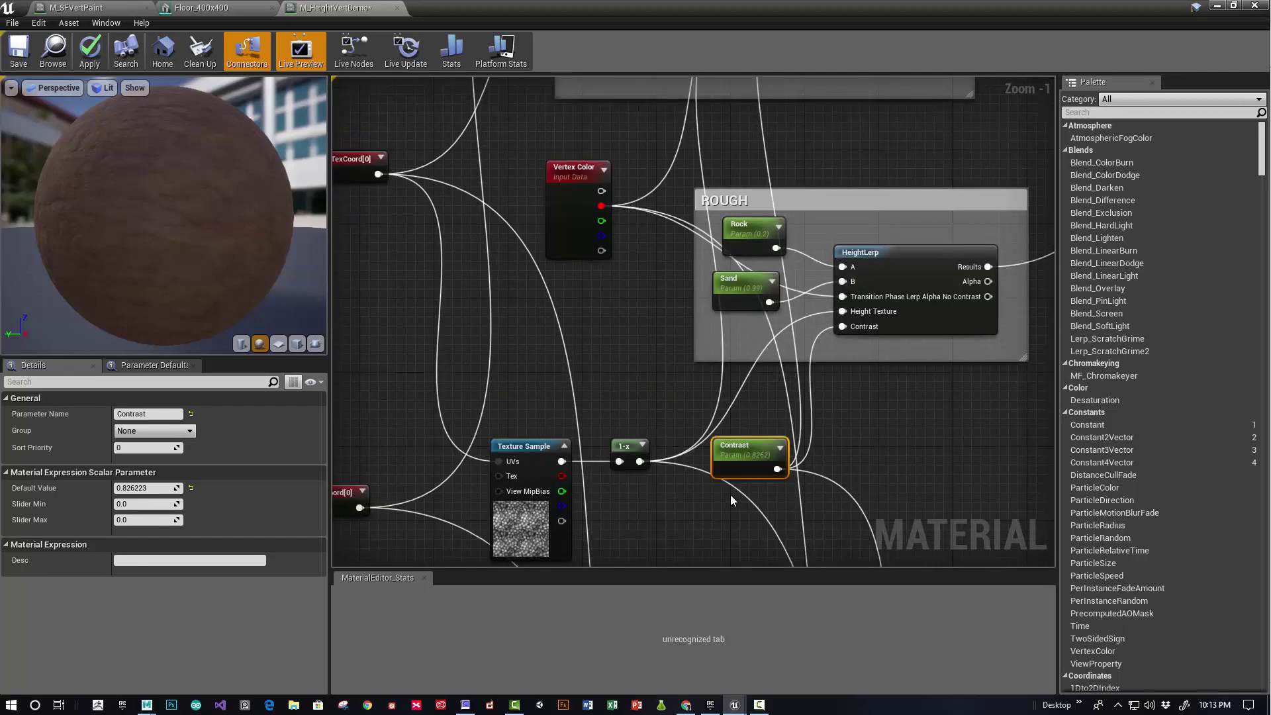
Step: Scrub the Contrast parameter's default value up, then settle it at 0.79515
double_click(462, 6)
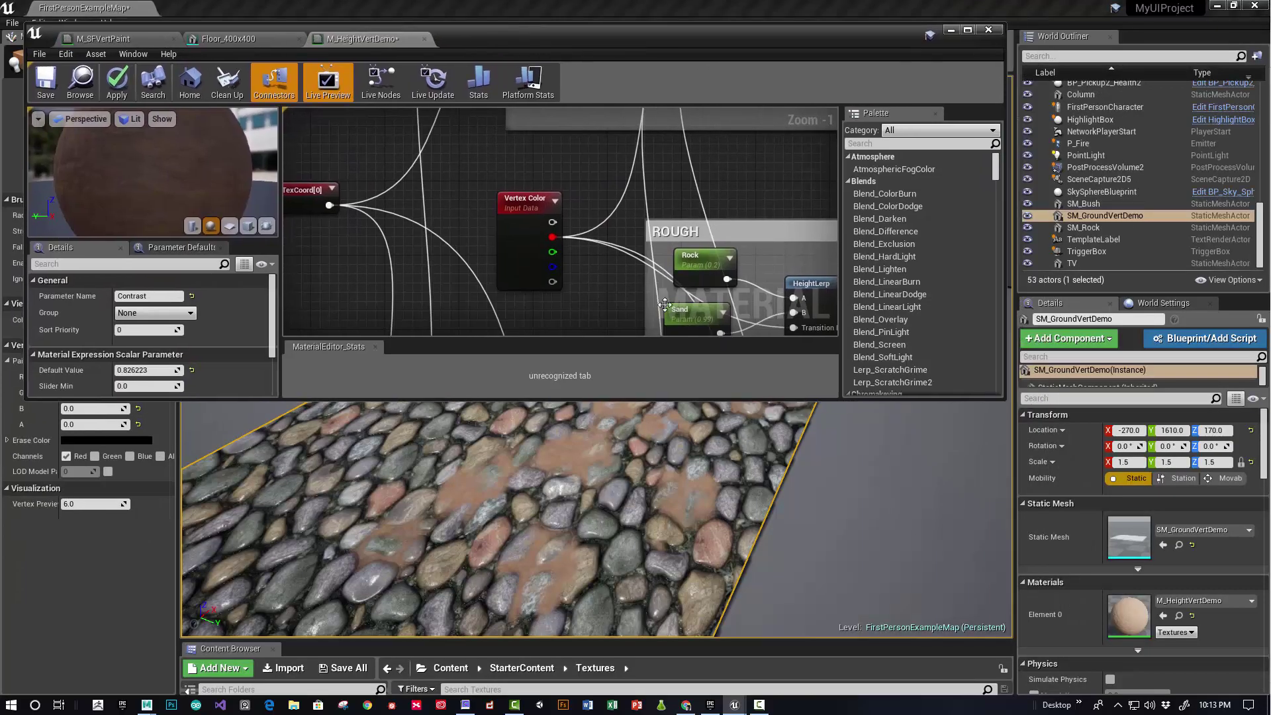
right_click_drag(665, 304, 619, 107)
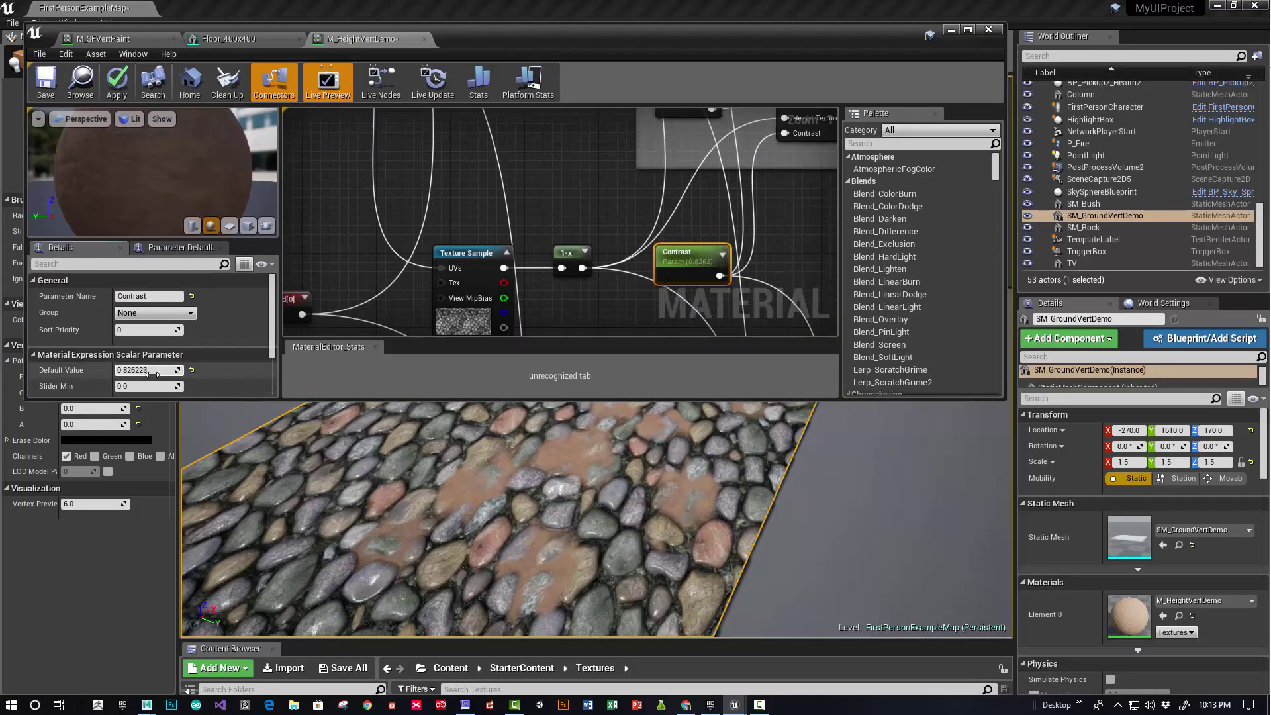
left_click_drag(151, 374, 225, 374)
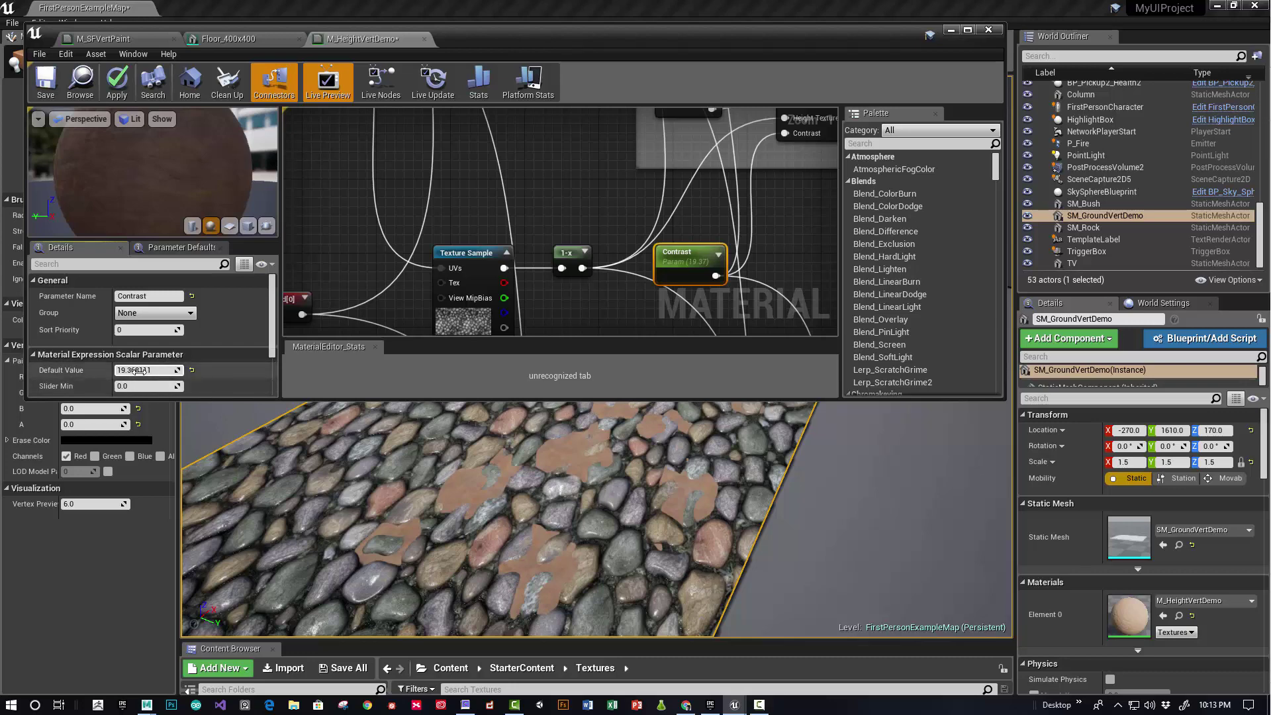
left_click_drag(146, 370, 129, 370)
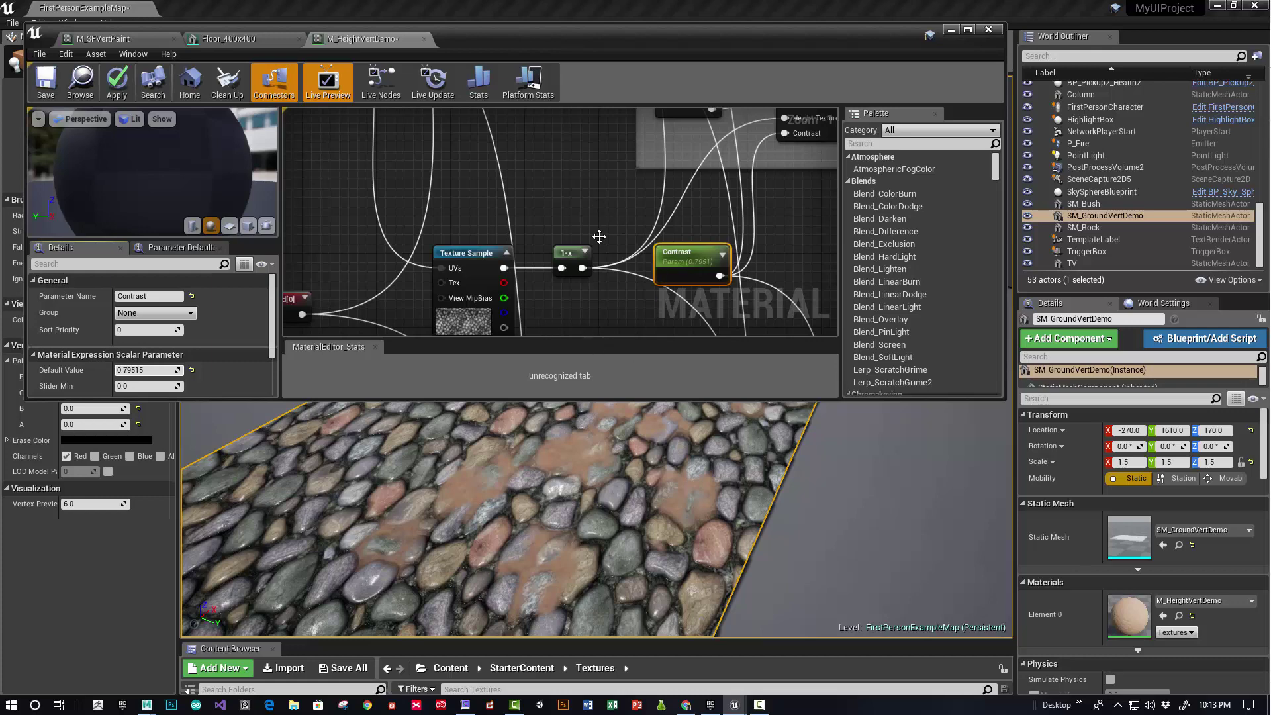
right_click_drag(599, 237, 595, 325)
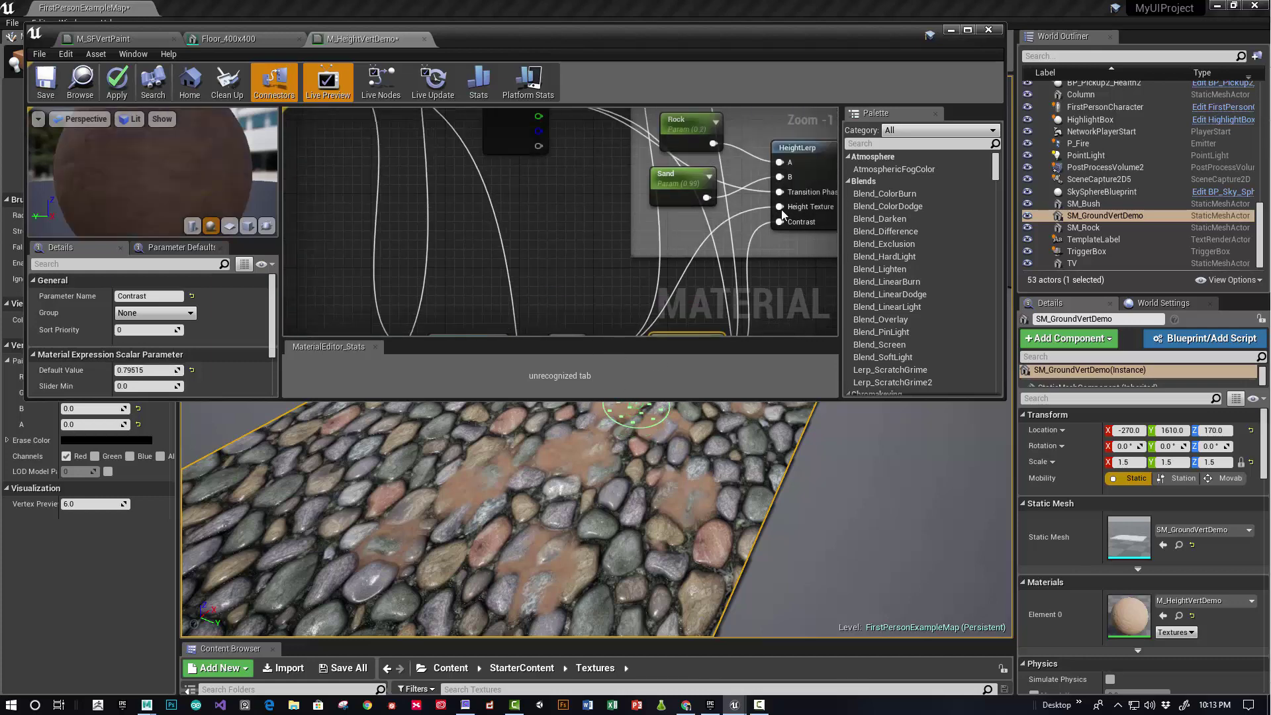
right_click_drag(651, 249, 637, 124)
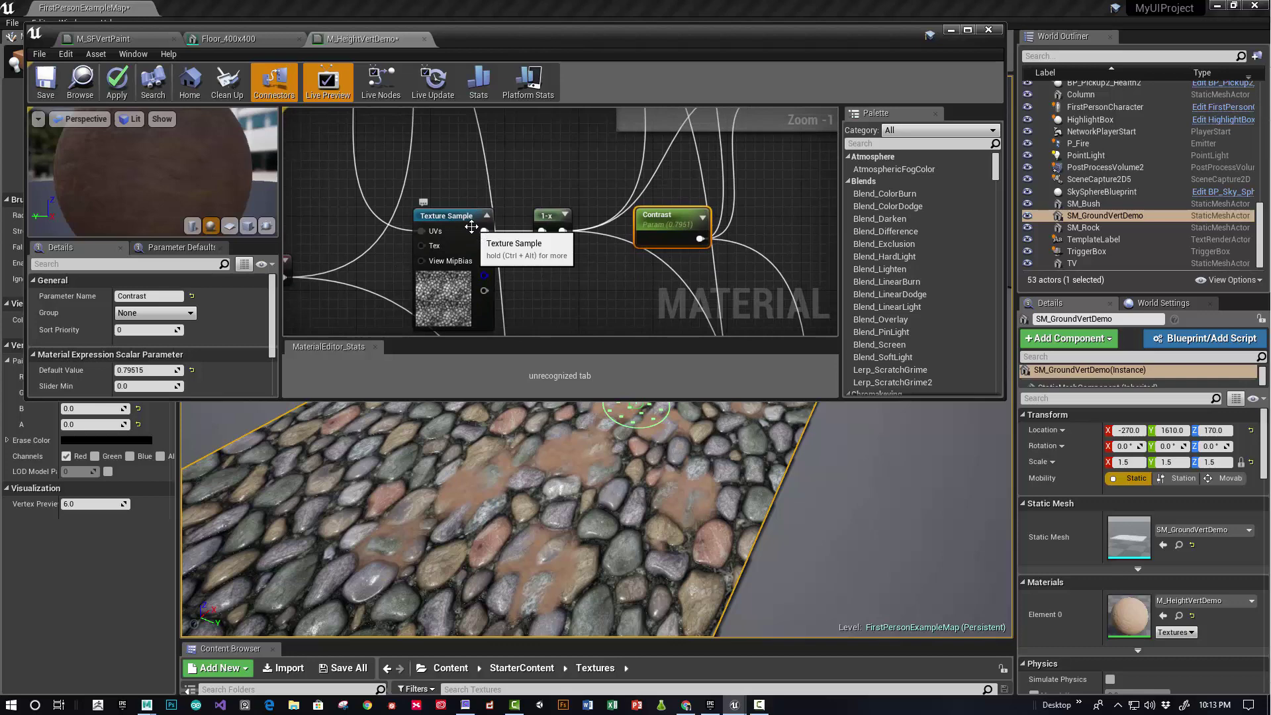
Step: Open the T_CobbleStone_Pebble_N texture from the Content Browser in CrazyBump
left_click(467, 230)
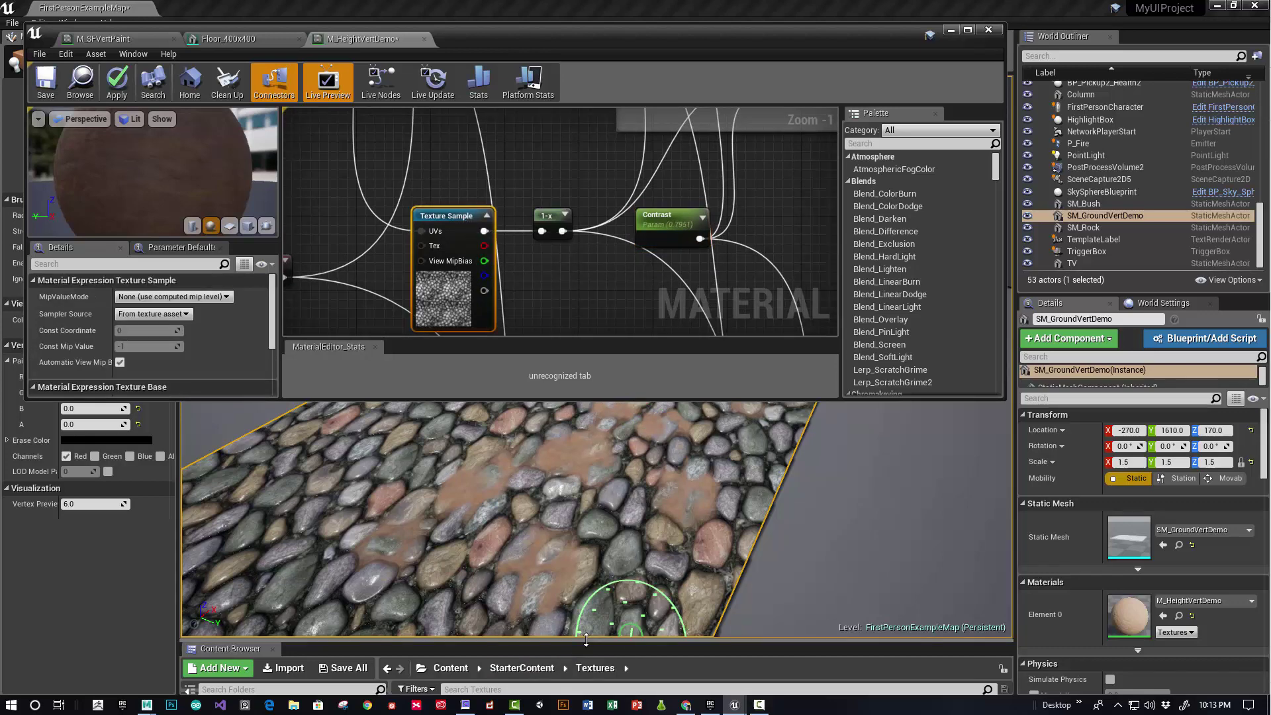
left_click_drag(582, 638, 582, 413)
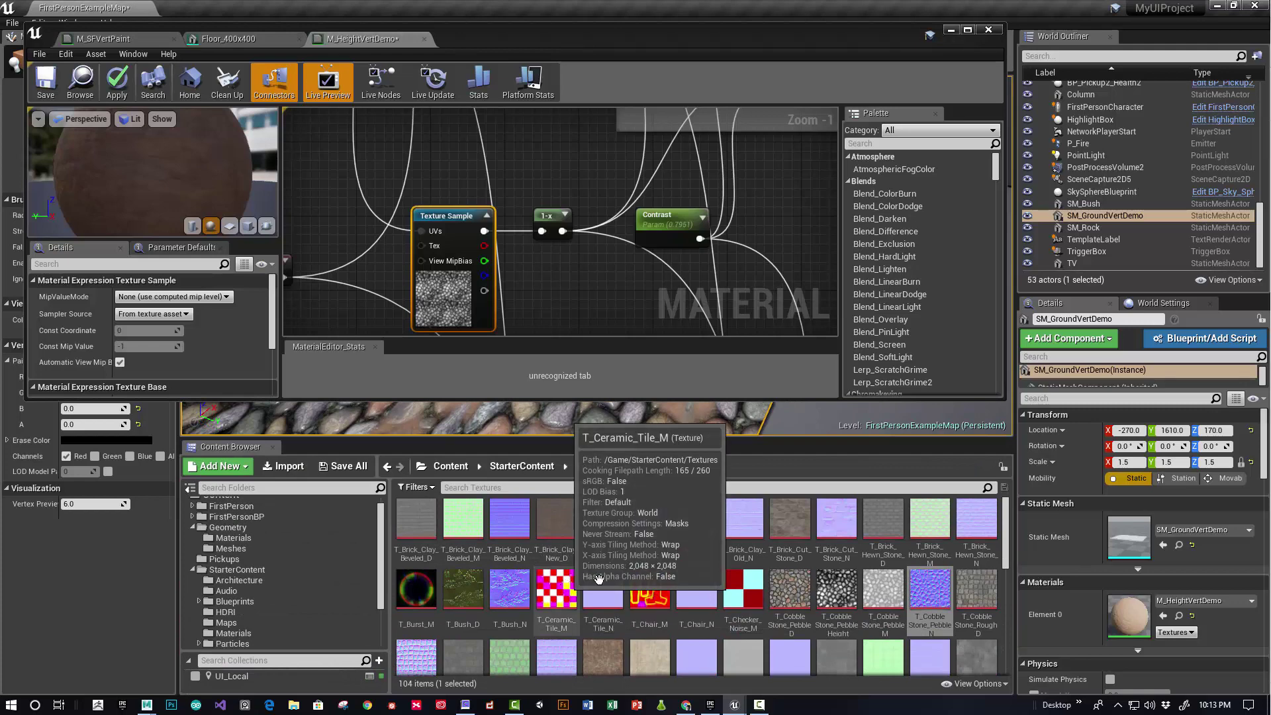
right_click(930, 589)
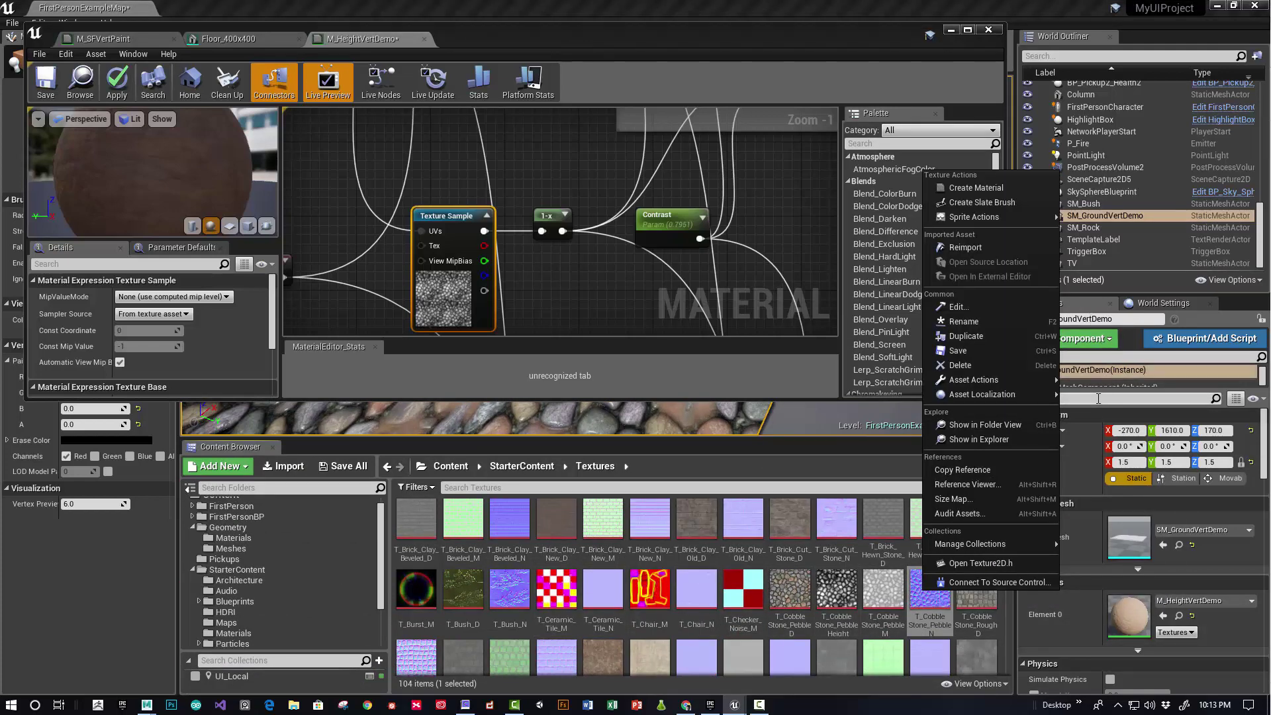
mouse_move(1039, 379)
left_click(697, 54)
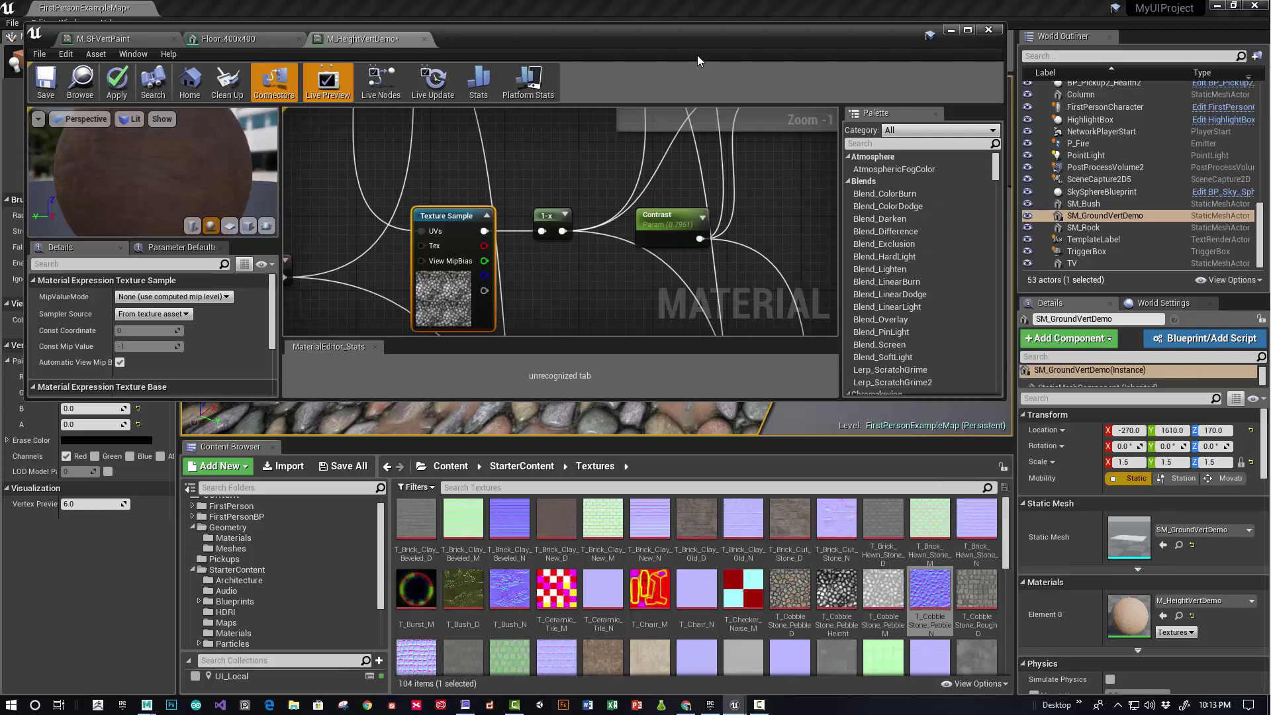
Step: View the cobblestone displacement map in CrazyBump, then return to the Unreal material editor
left_click(467, 705)
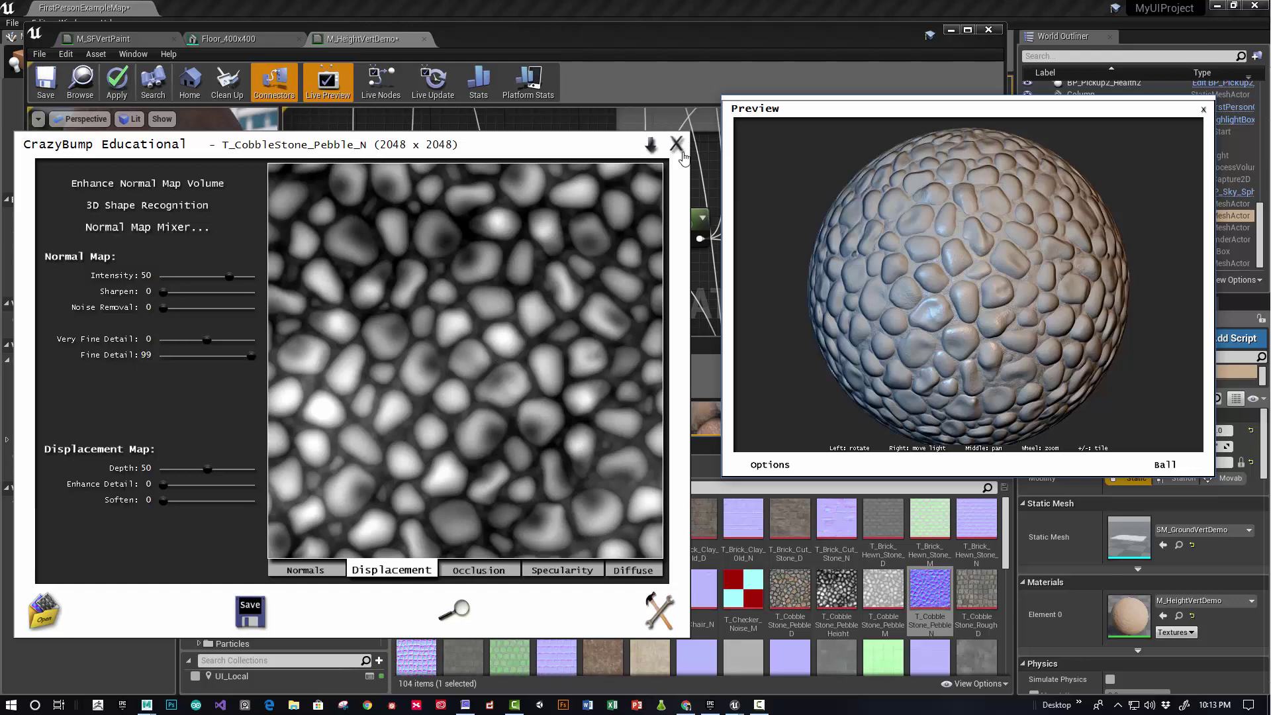
left_click(674, 11)
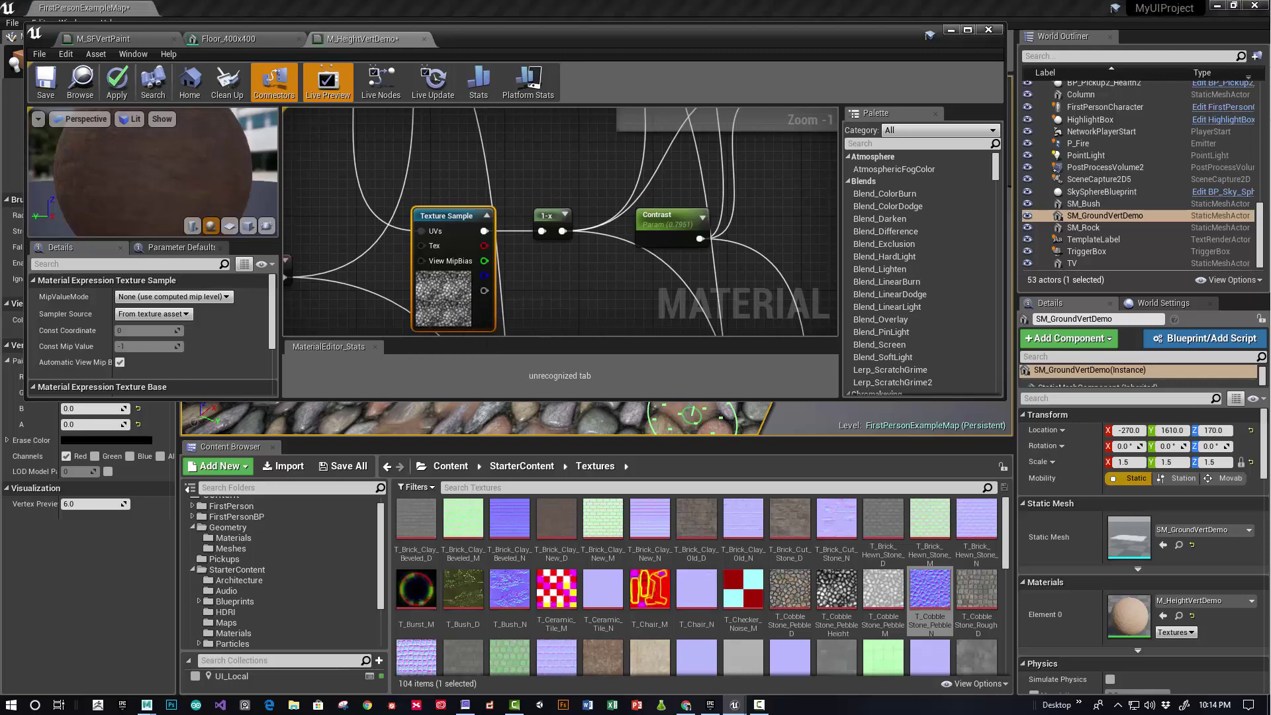
Step: Make the material editor taller and frame the ROUGH group's Rock, Sand and HeightLerp nodes
right_click_drag(578, 315, 532, 377)
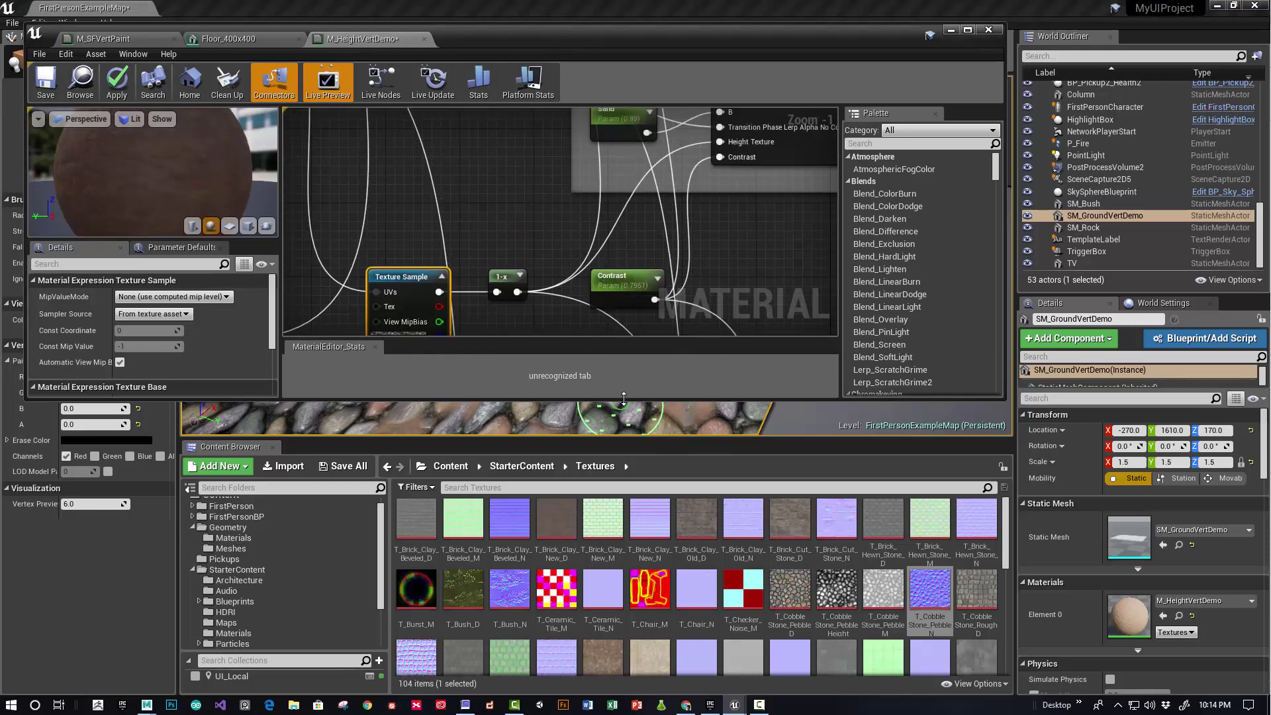
left_click_drag(623, 401, 623, 577)
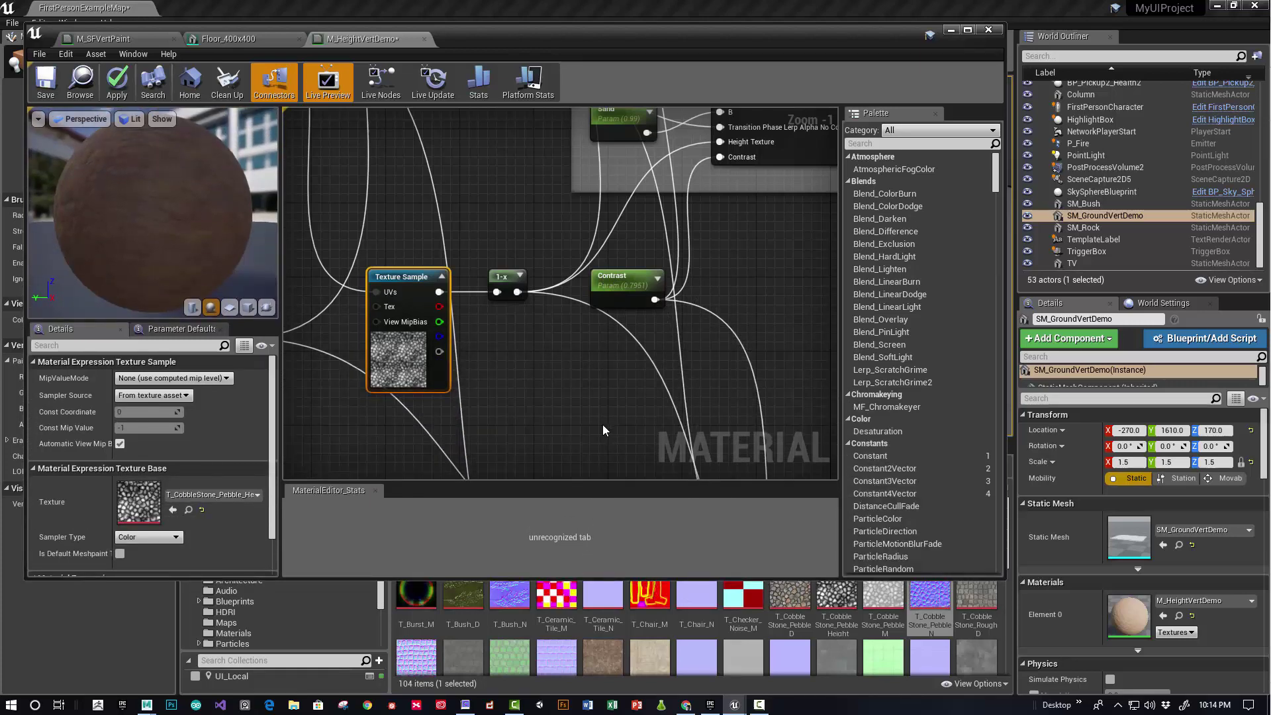
scroll(580, 326, "down", 3)
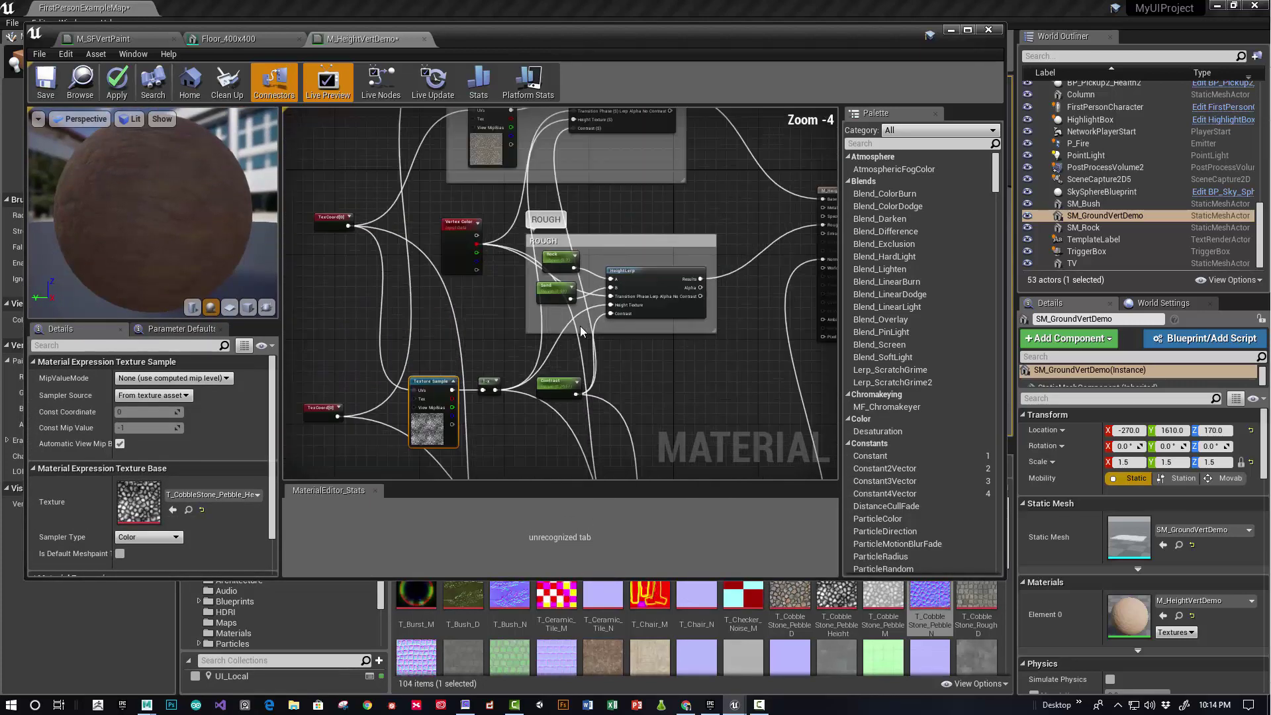
right_click_drag(501, 464, 403, 289)
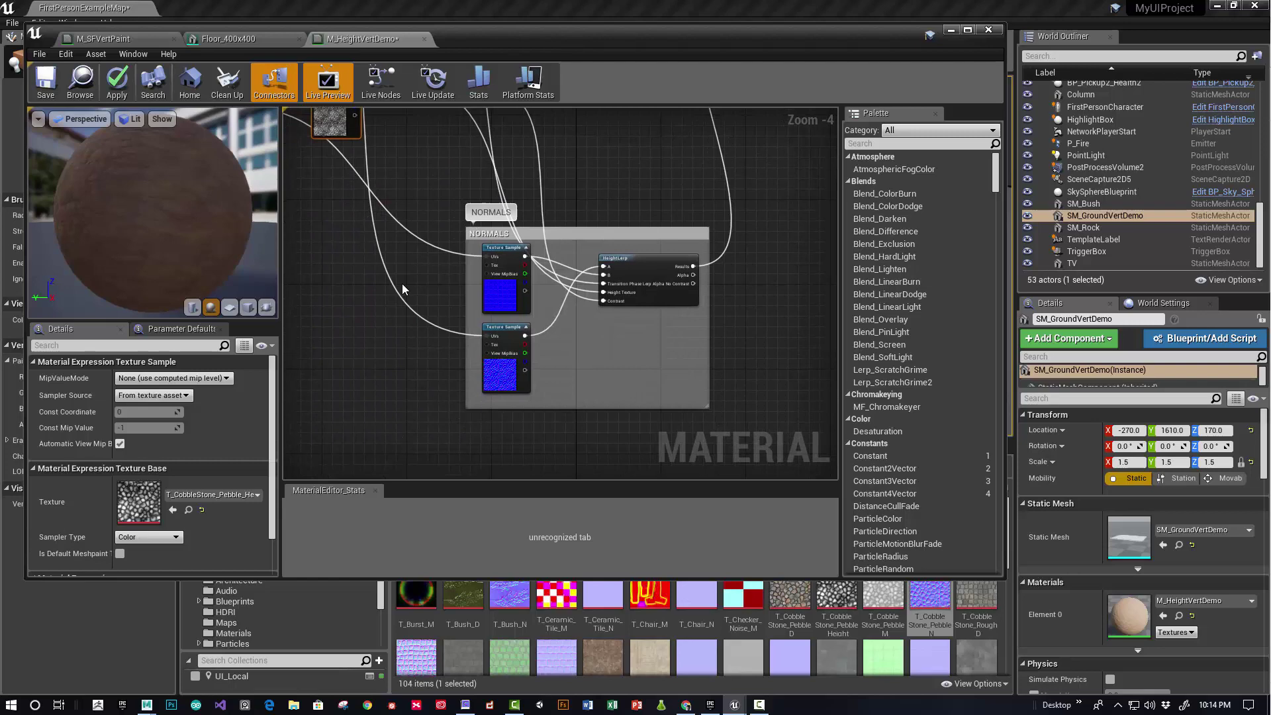
right_click_drag(682, 224, 519, 358)
scroll(572, 304, "up", 3)
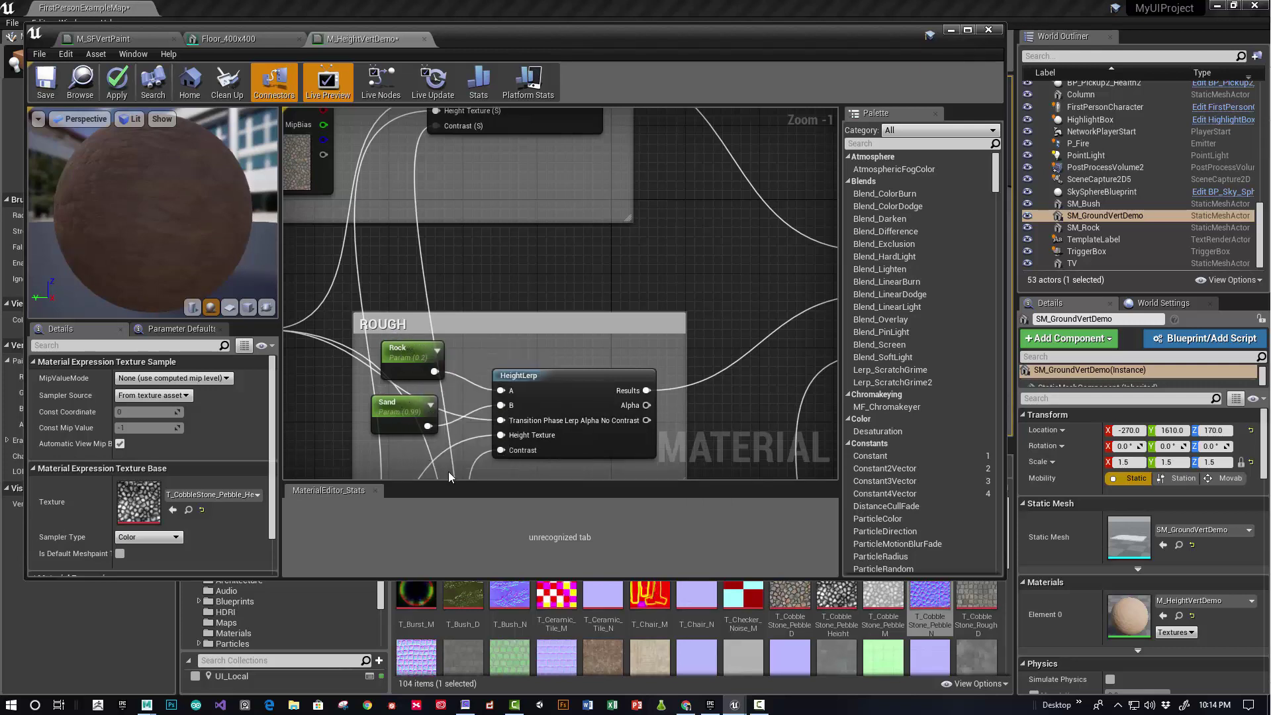
Step: Close the M_HeightVertDemo material editor, applying the pending changes
left_click(988, 31)
left_click(783, 396)
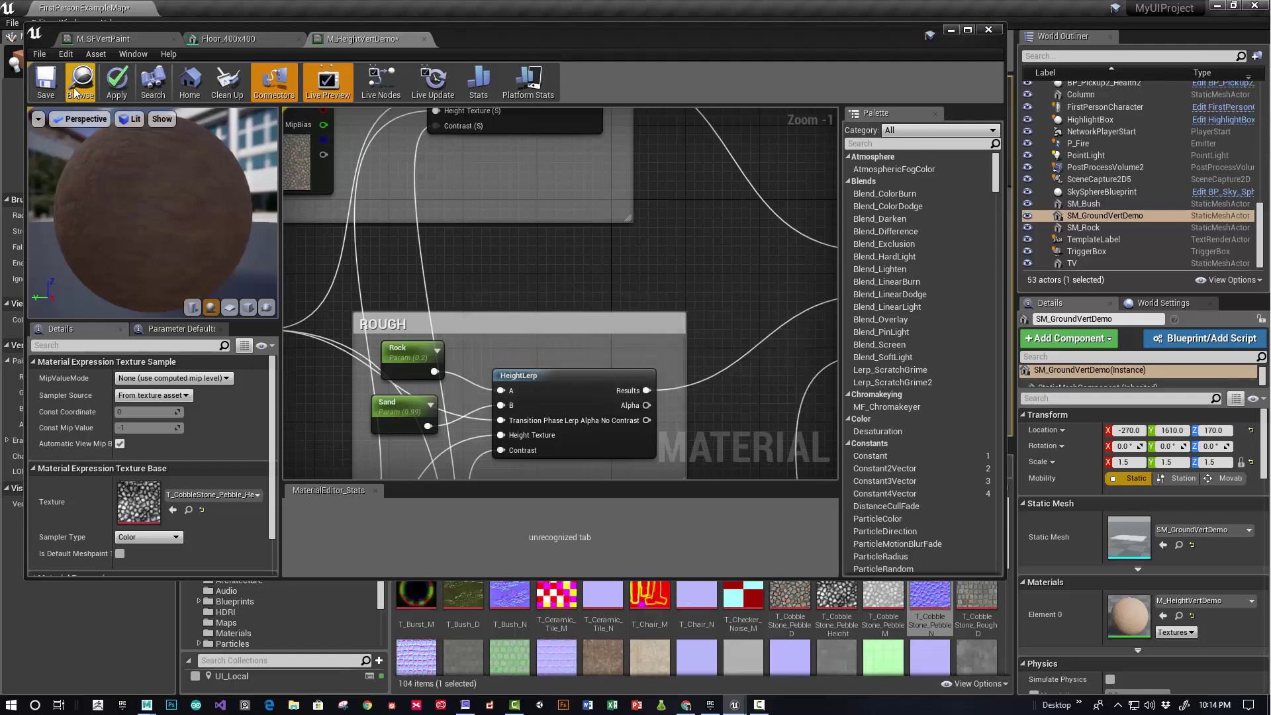